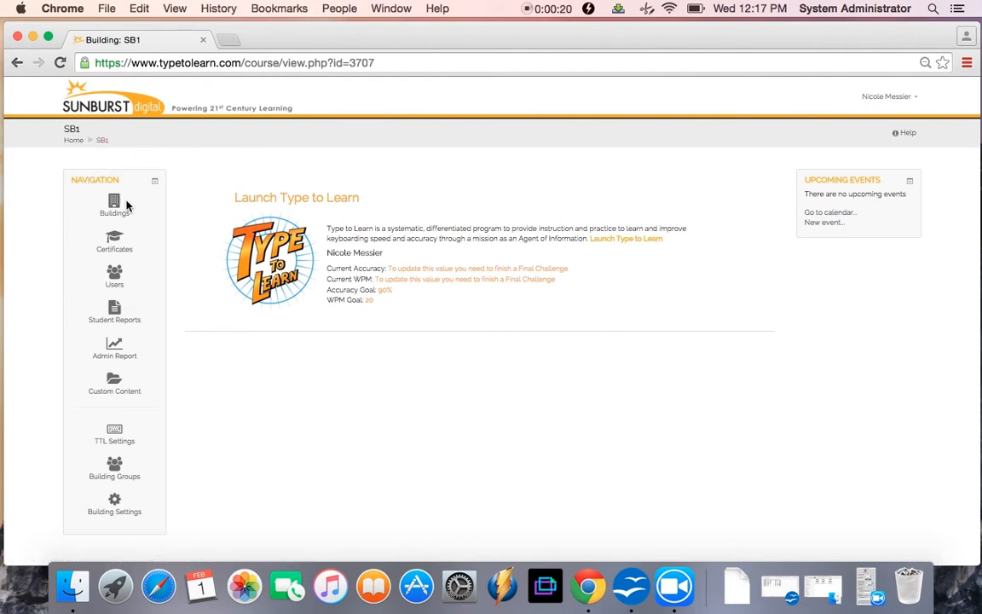
Go to the user import page, download the CSV template and open it in OpenOffice Calc as comma-separated UTF-8 text
left_click(114, 287)
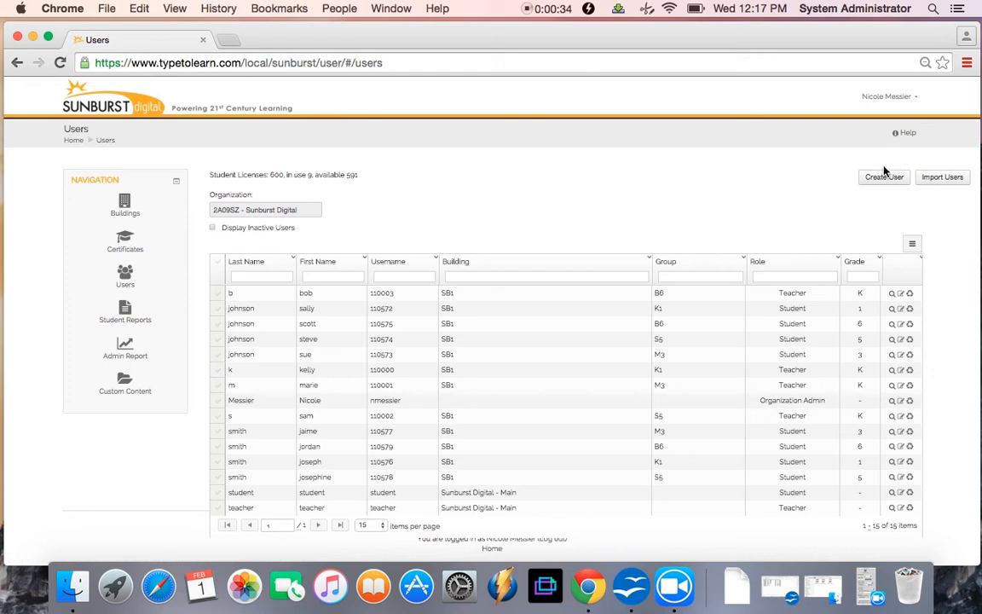
left_click(944, 178)
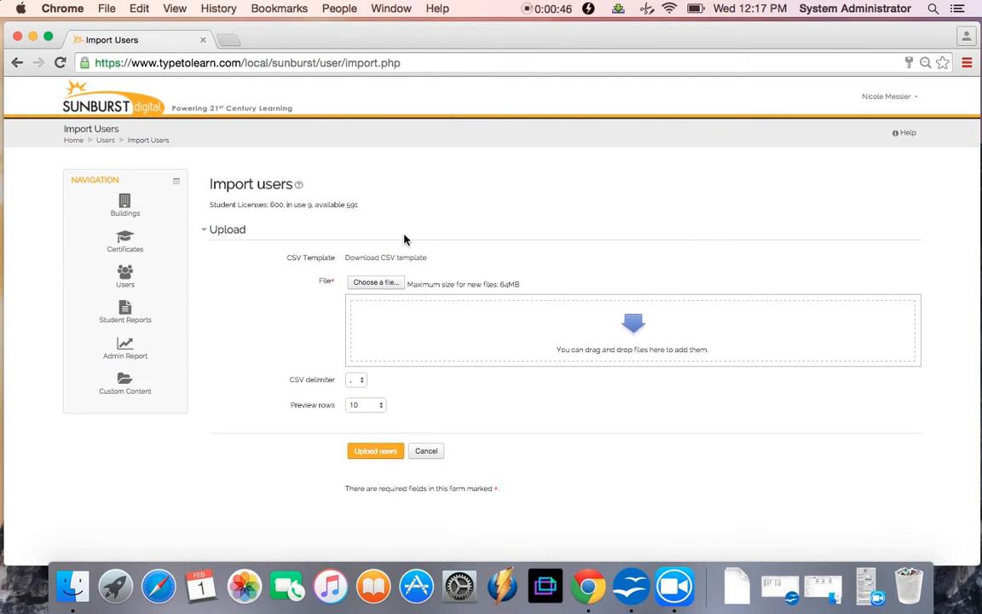
left_click(398, 259)
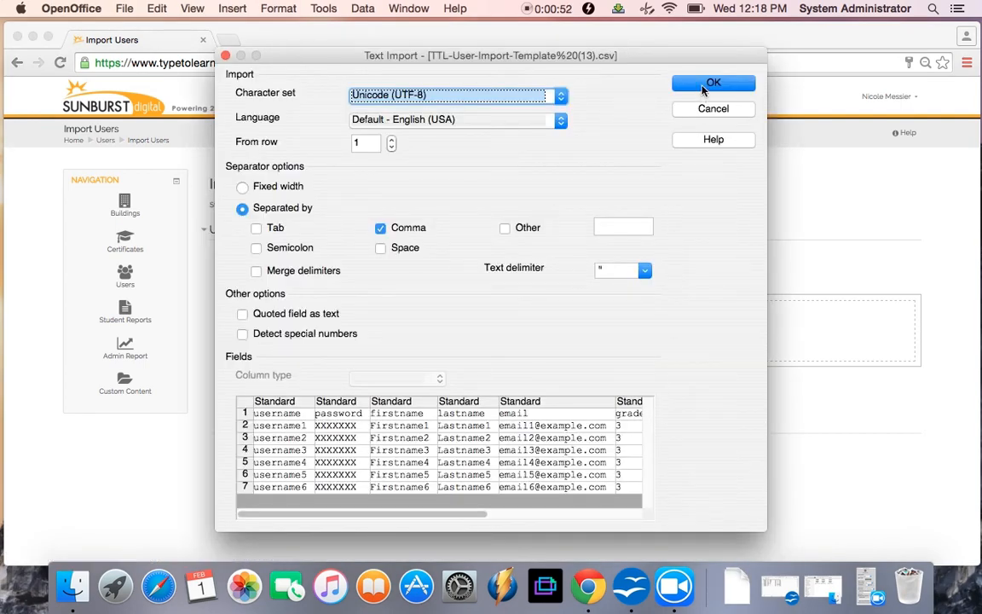
left_click(713, 83)
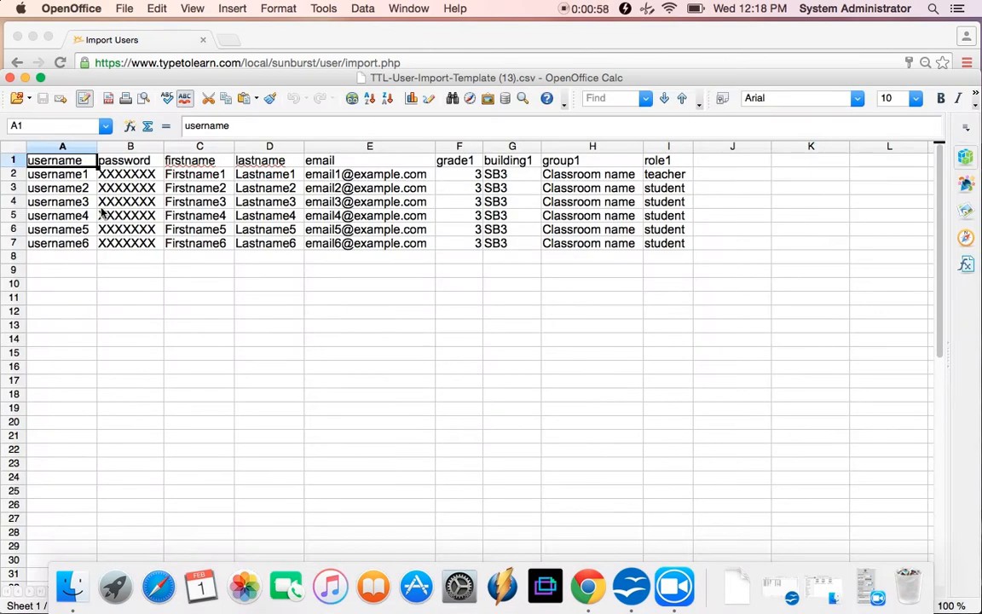
Clear the sample usernames and passwords in rows 2 to 7, and close the template without saving the changes
left_click(58, 177)
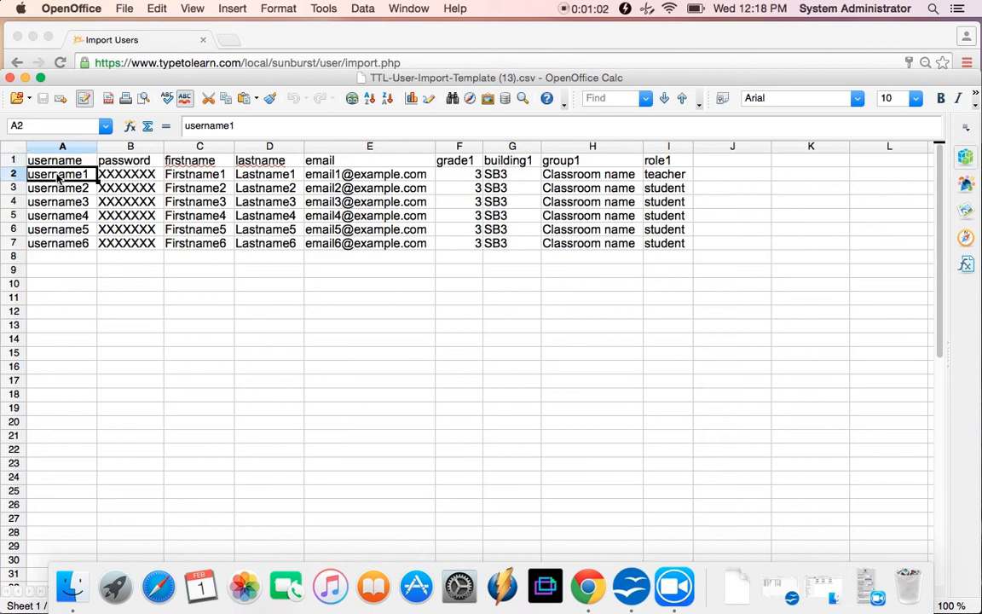
left_click_drag(58, 176, 62, 245)
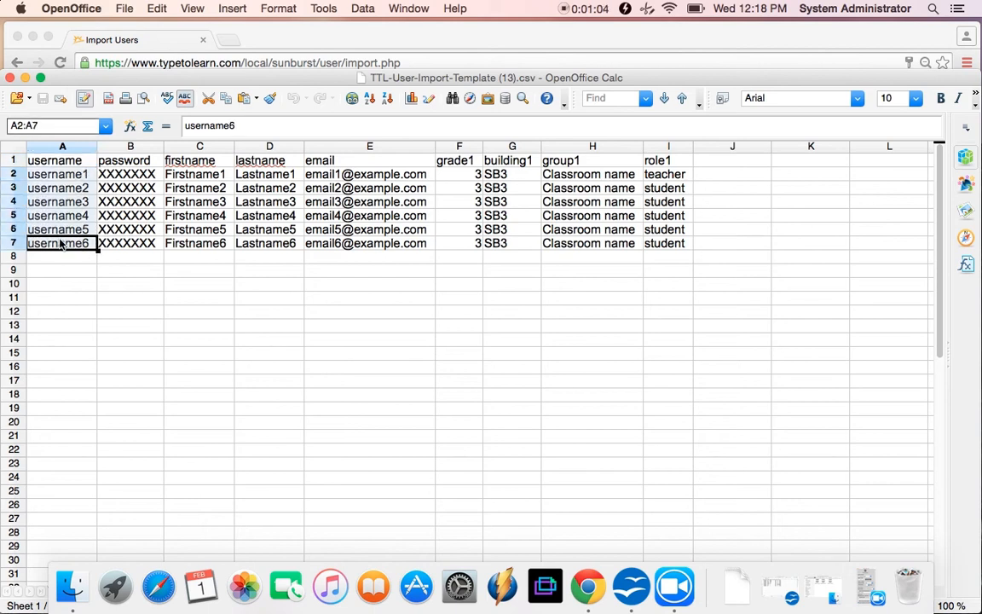
key("Delete")
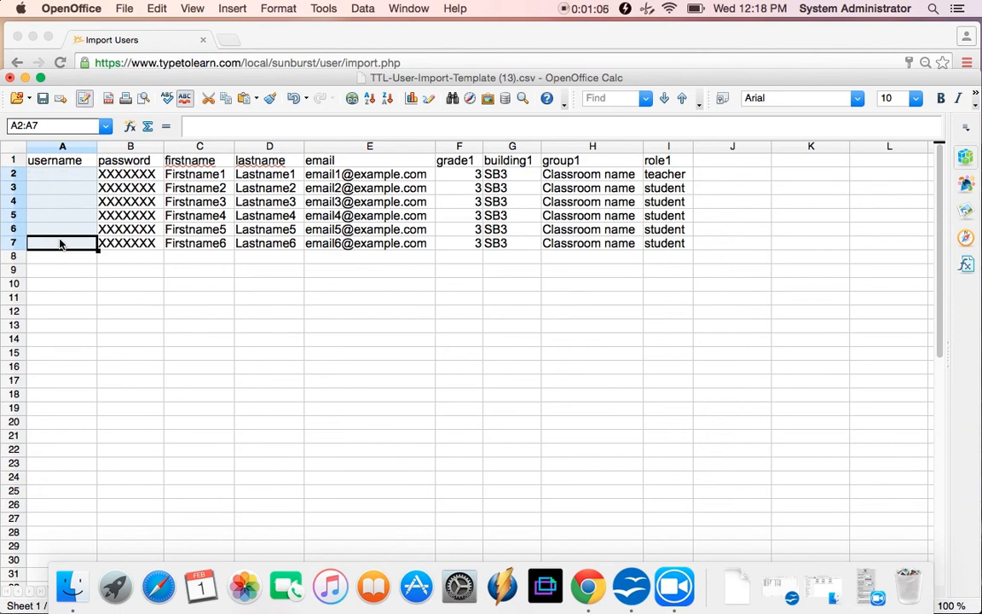
left_click(129, 175)
left_click_drag(128, 175, 131, 245)
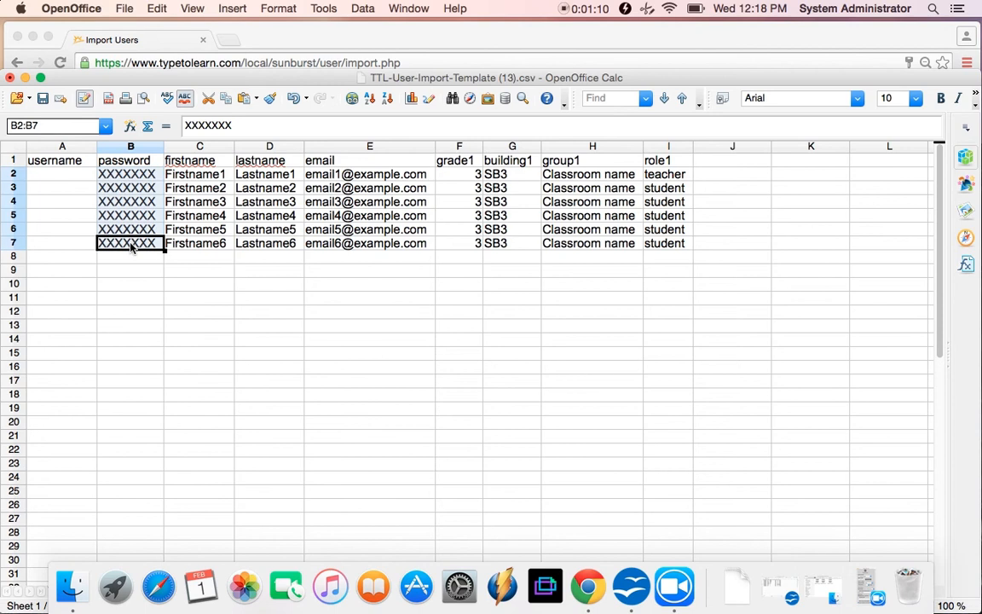
key("BackSpace")
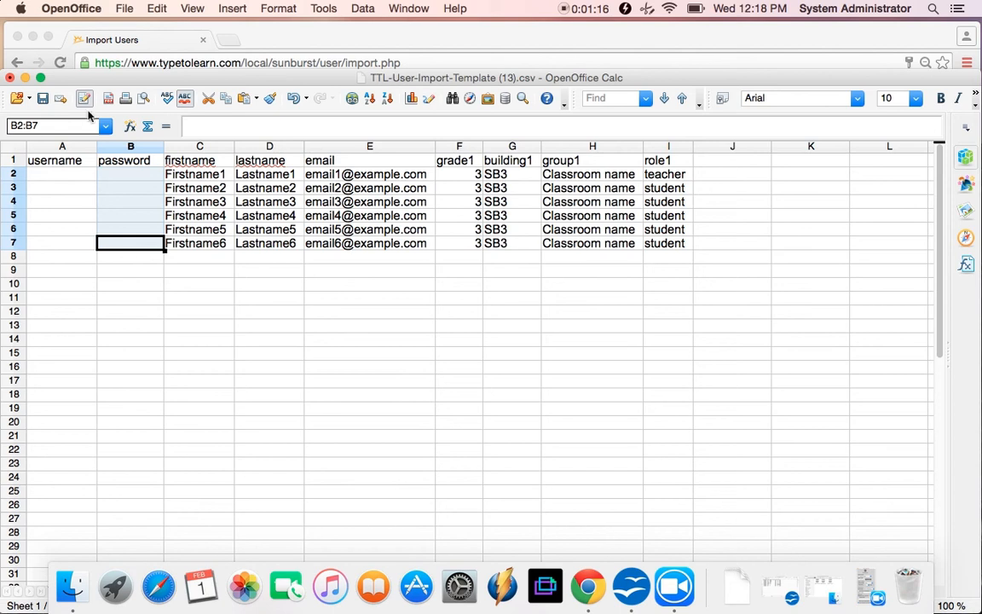
left_click(10, 78)
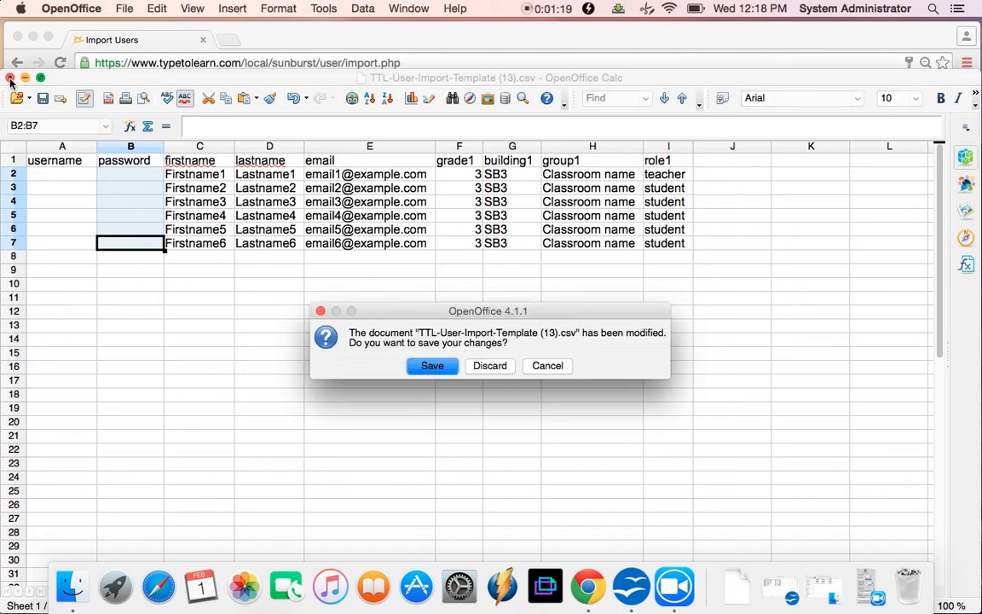
left_click(500, 369)
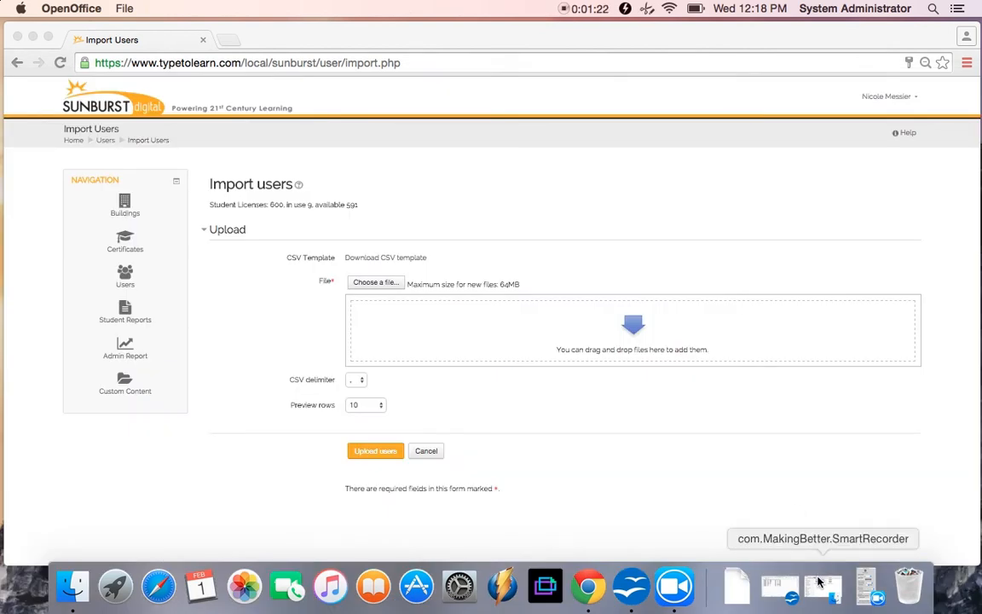
Examine the grade, building, group and role columns in the completed TTL-User-Import-Template (2).csv, and minimize the spreadsheet
left_click(782, 585)
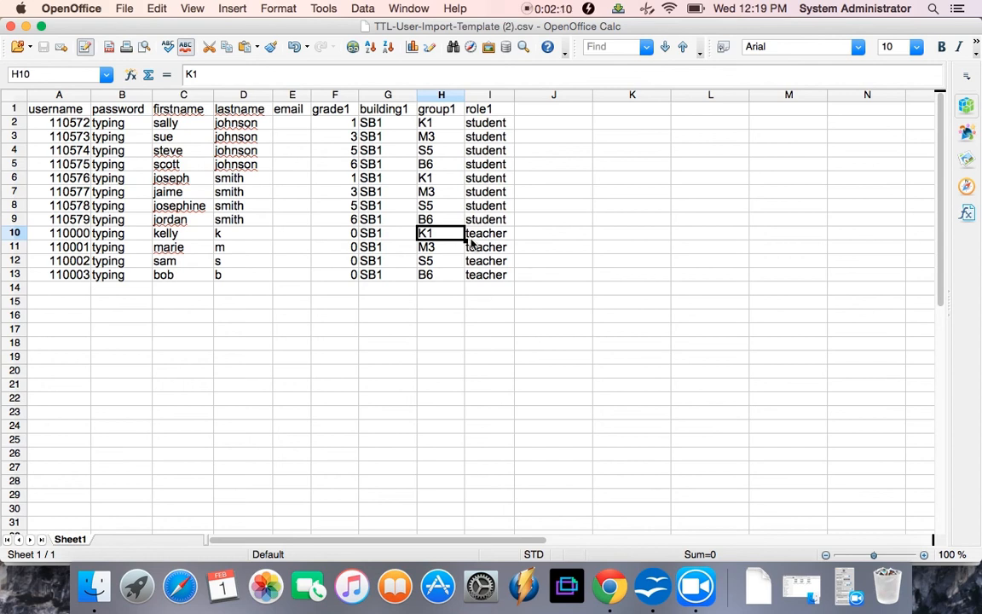
left_click(332, 129)
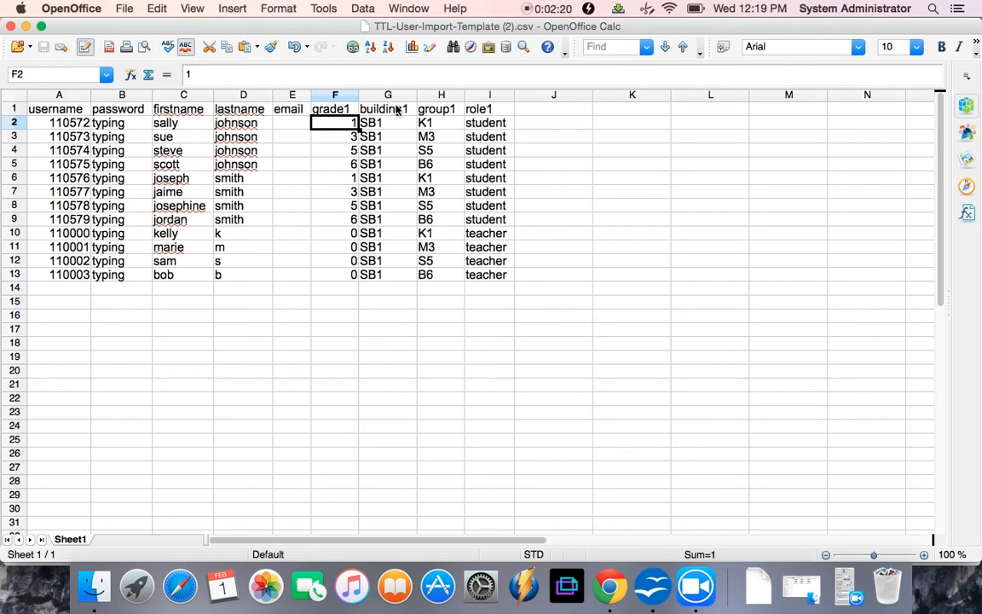
left_click(392, 113)
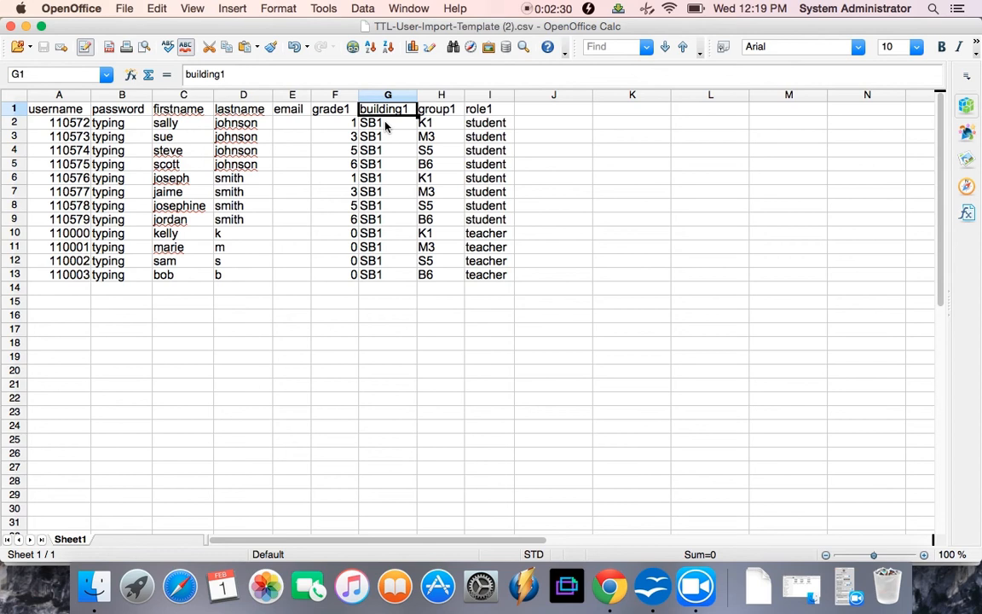
left_click(386, 127)
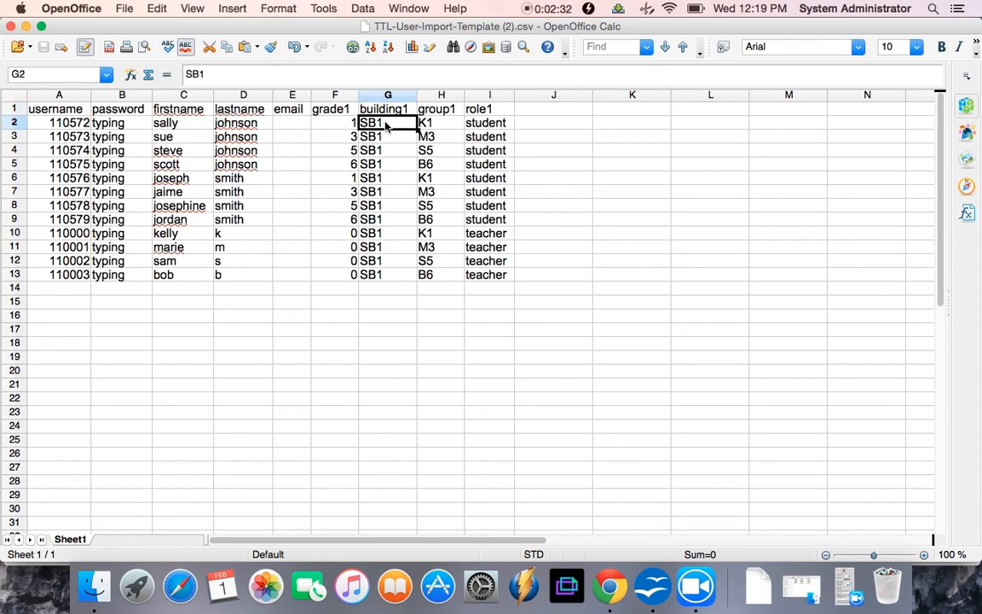
left_click(441, 113)
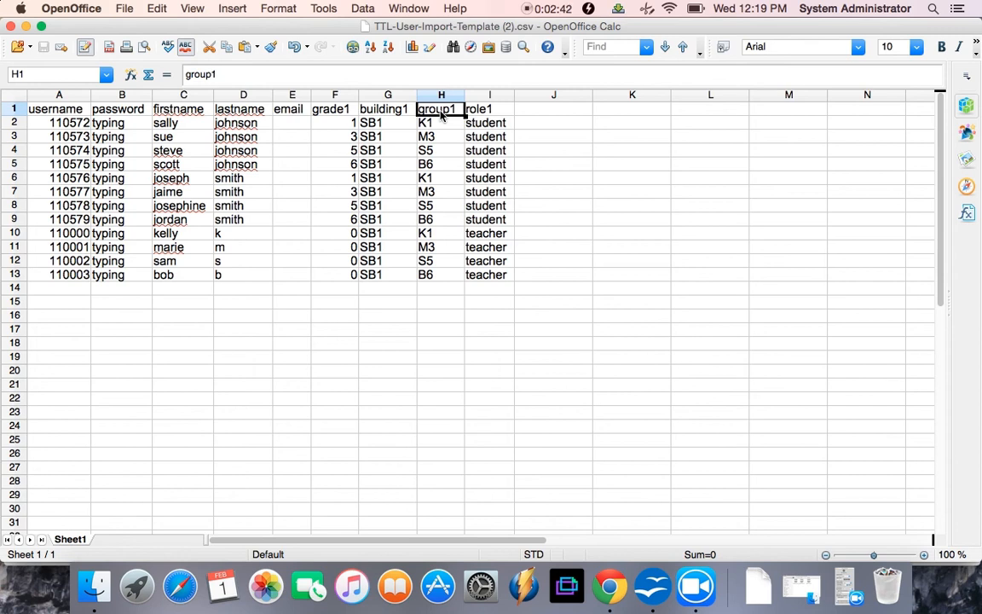
left_click(490, 114)
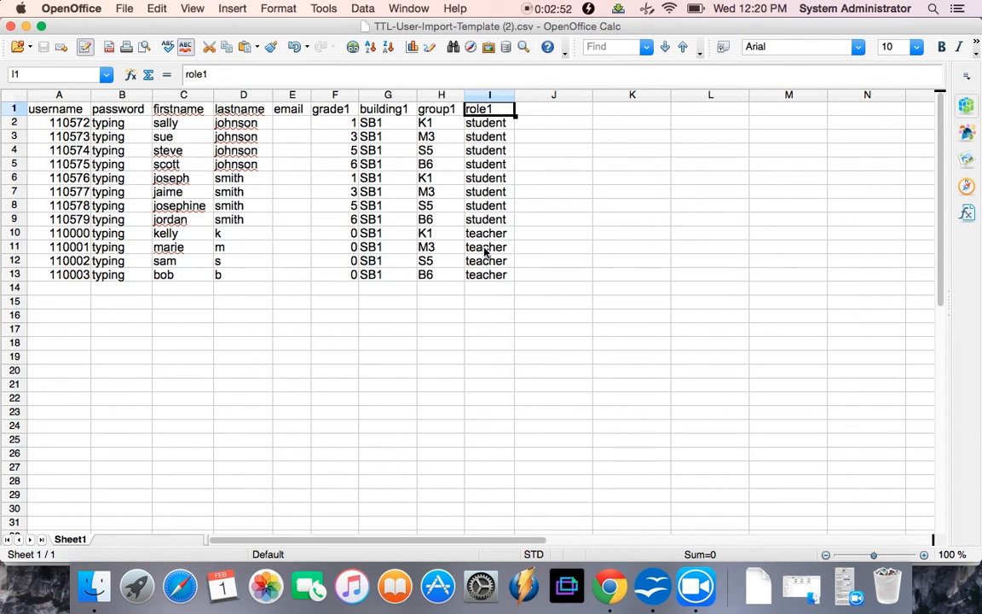
left_click(430, 128)
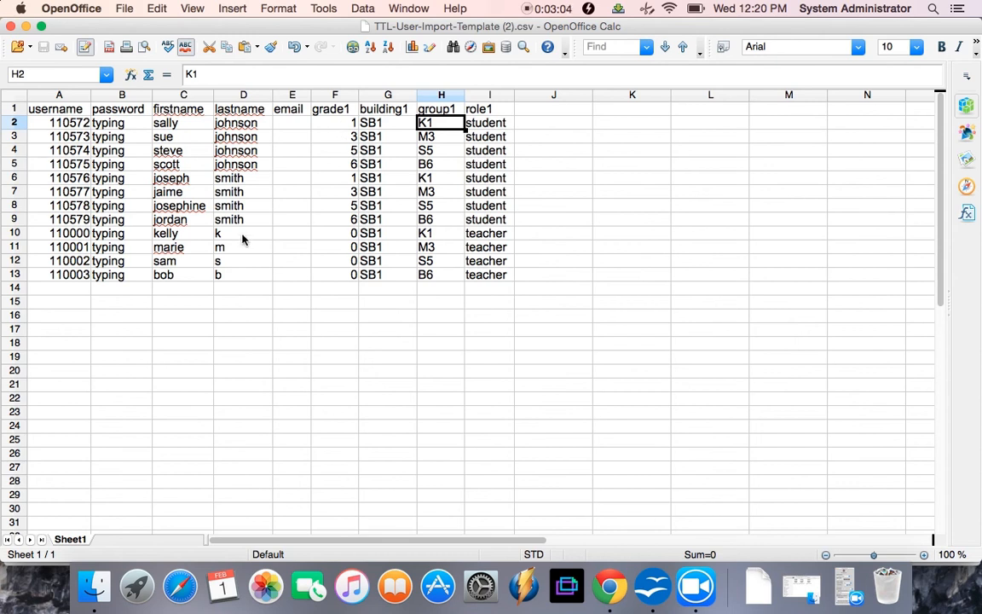
left_click(420, 180)
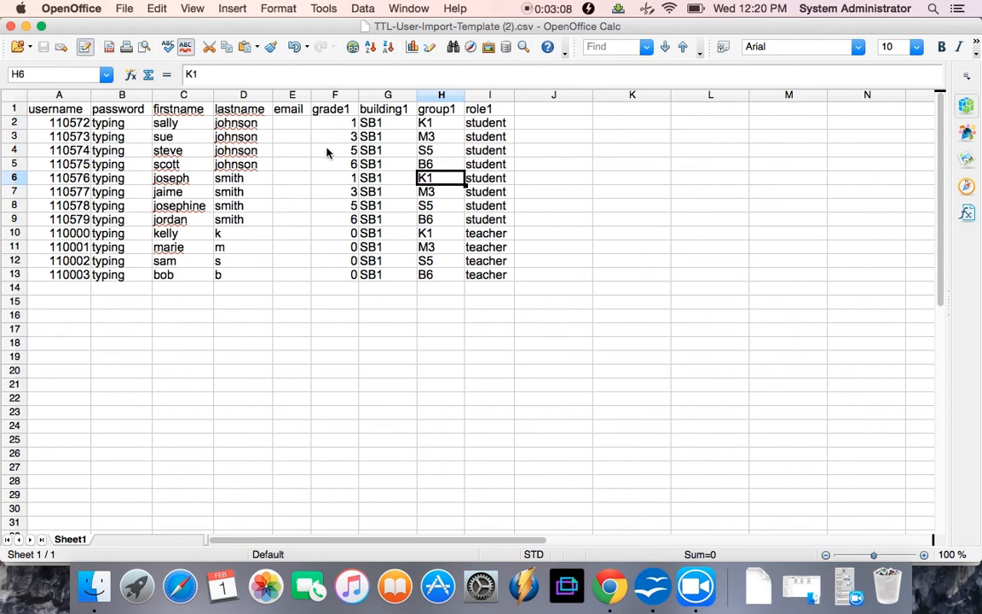
left_click(252, 237)
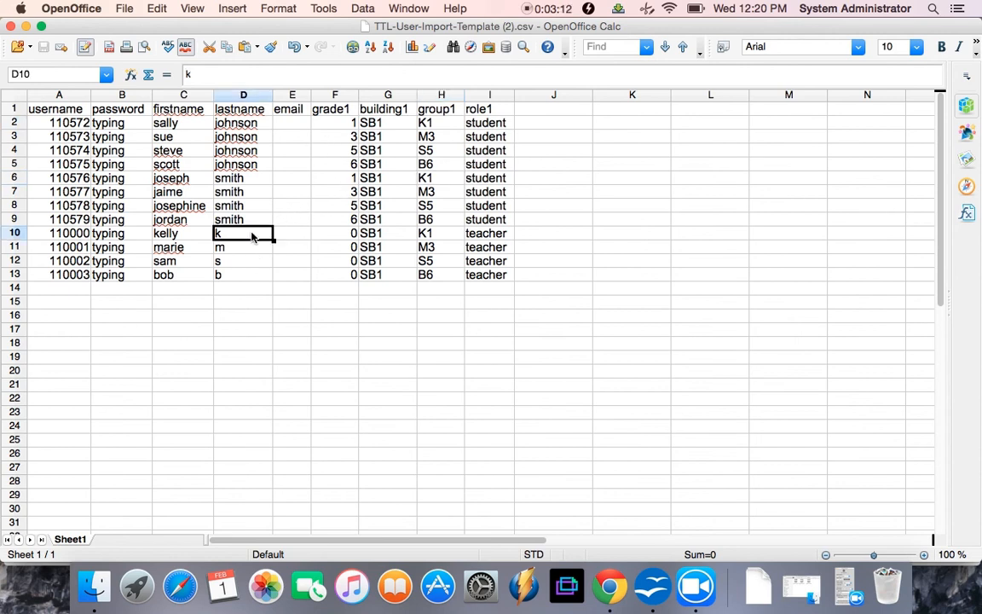
left_click(435, 240)
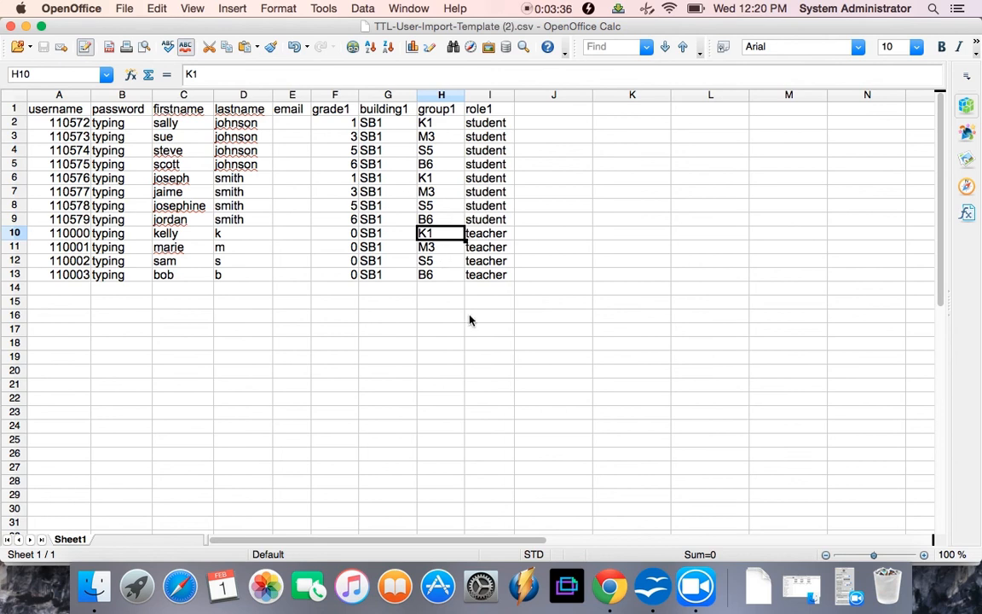
left_click(434, 291)
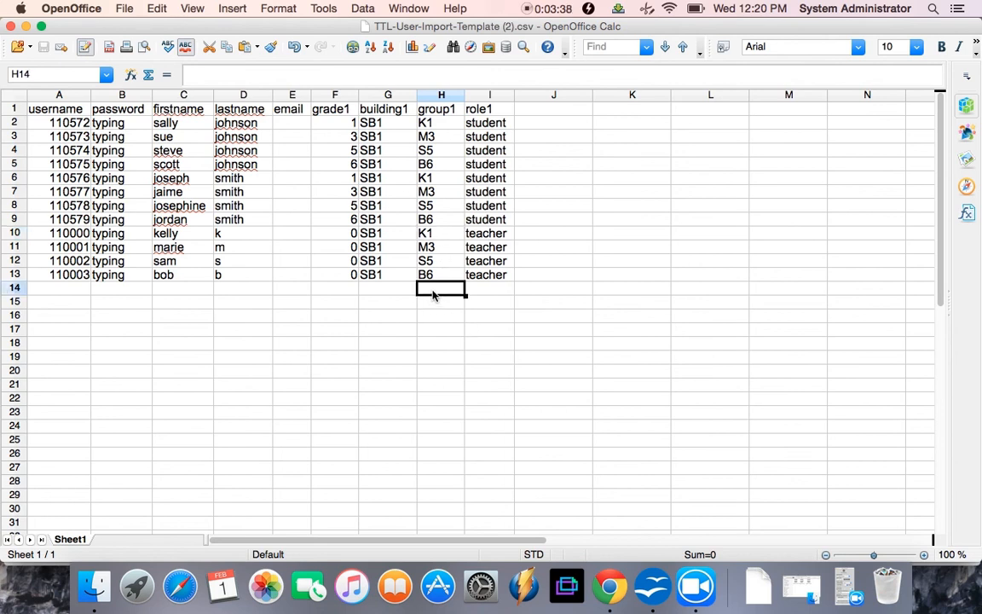
left_click(27, 27)
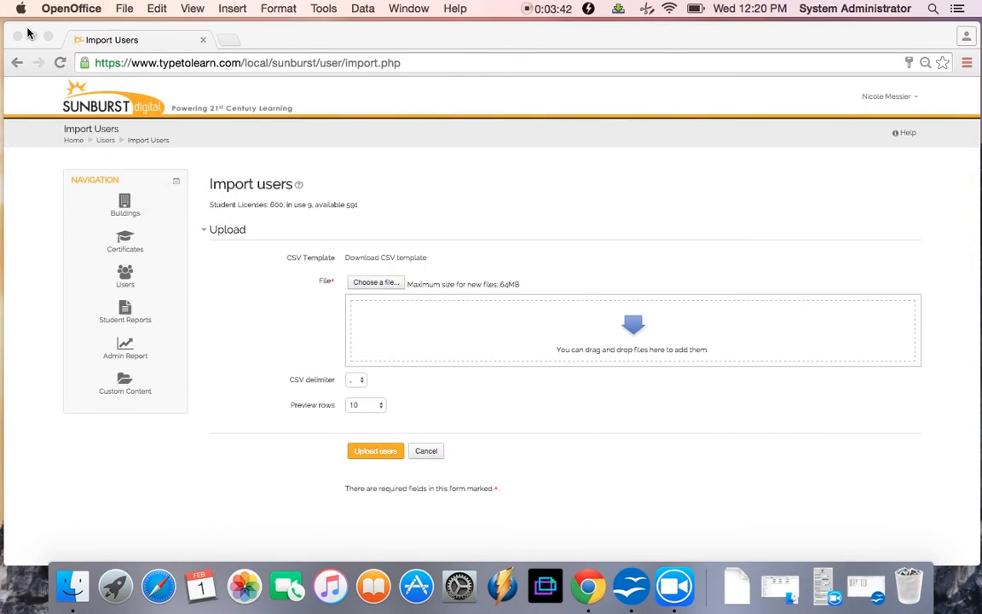
Attach TTL-User-Import-Template (2).csv from the Downloads folder to the import form in Chrome
left_click(373, 284)
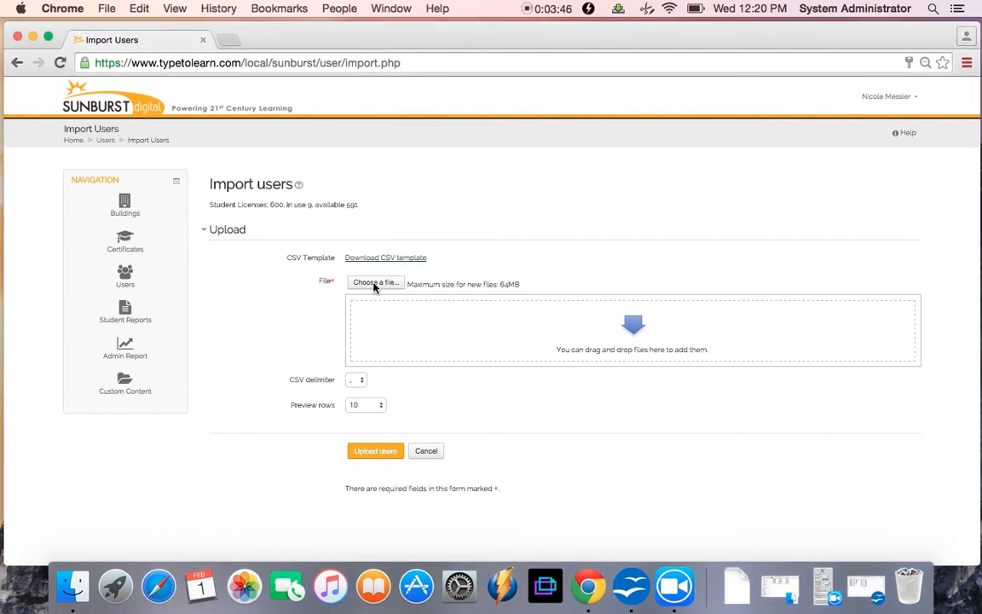
left_click(374, 284)
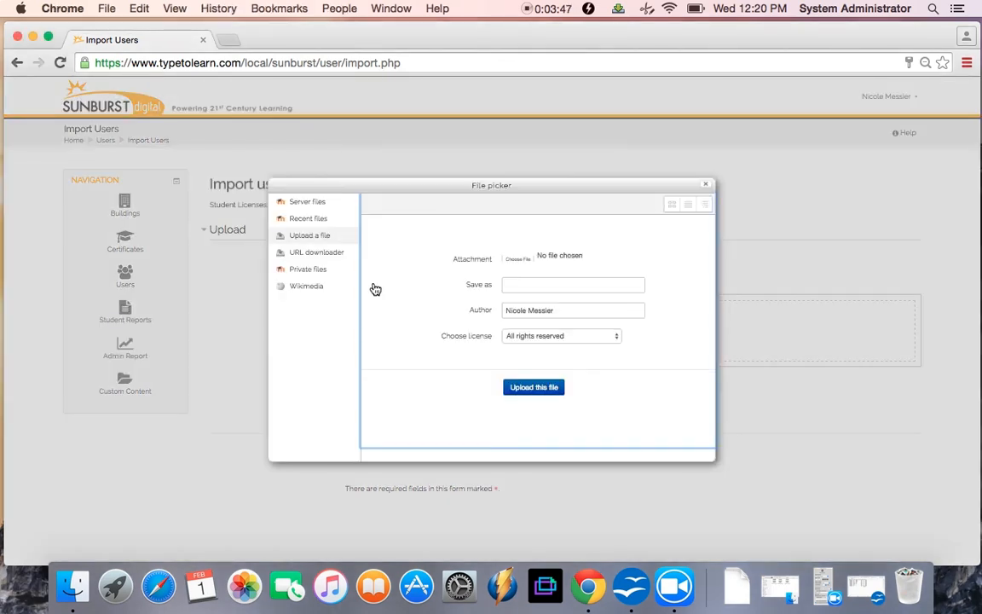
left_click(517, 261)
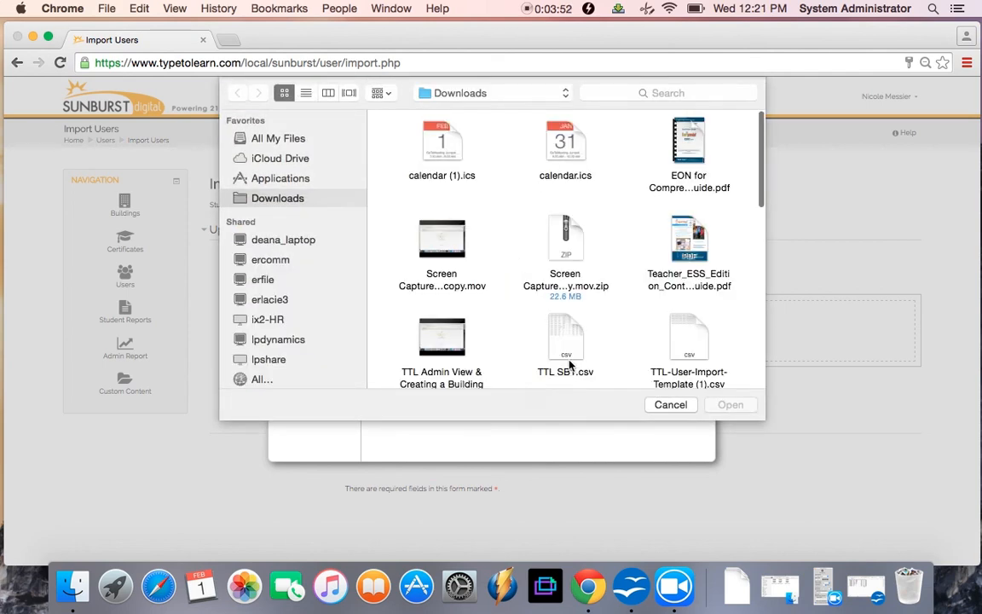
left_click(570, 366)
key("Down")
key("Left")
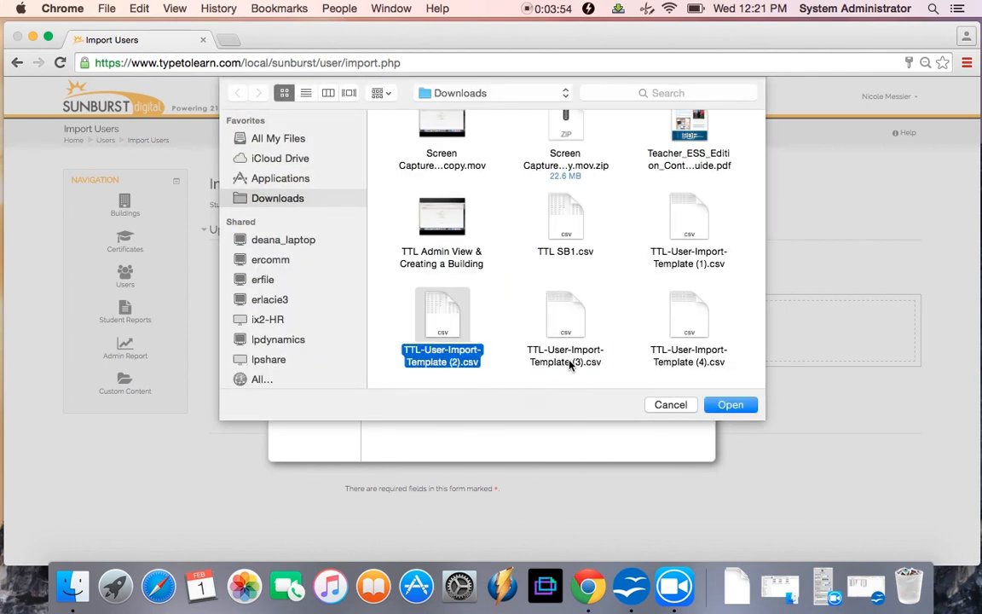
left_click(731, 406)
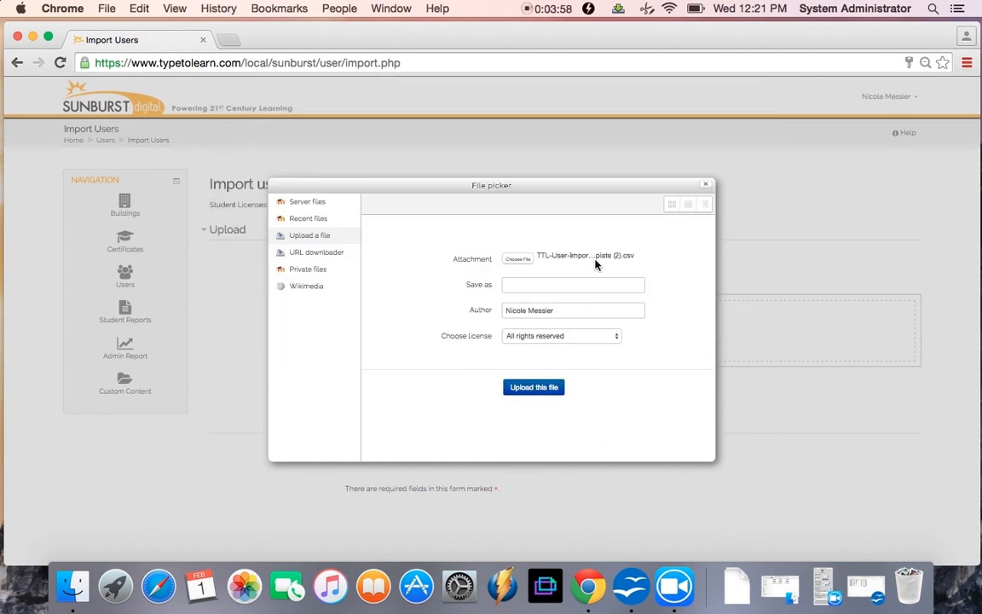
left_click(532, 391)
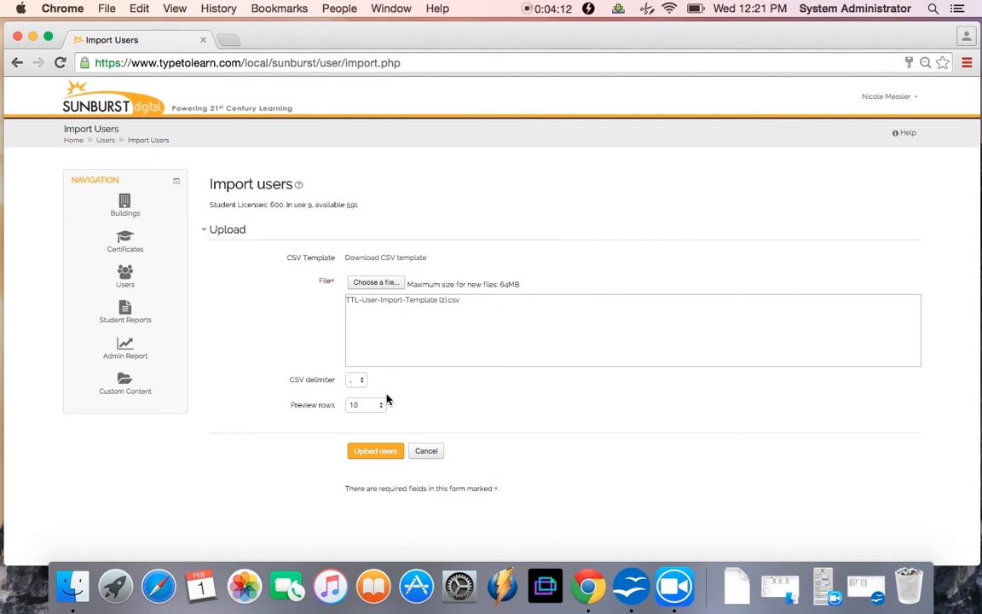
Submit the CSV file for preview and import its users with the upload type "Add new and update existing users"
left_click(380, 454)
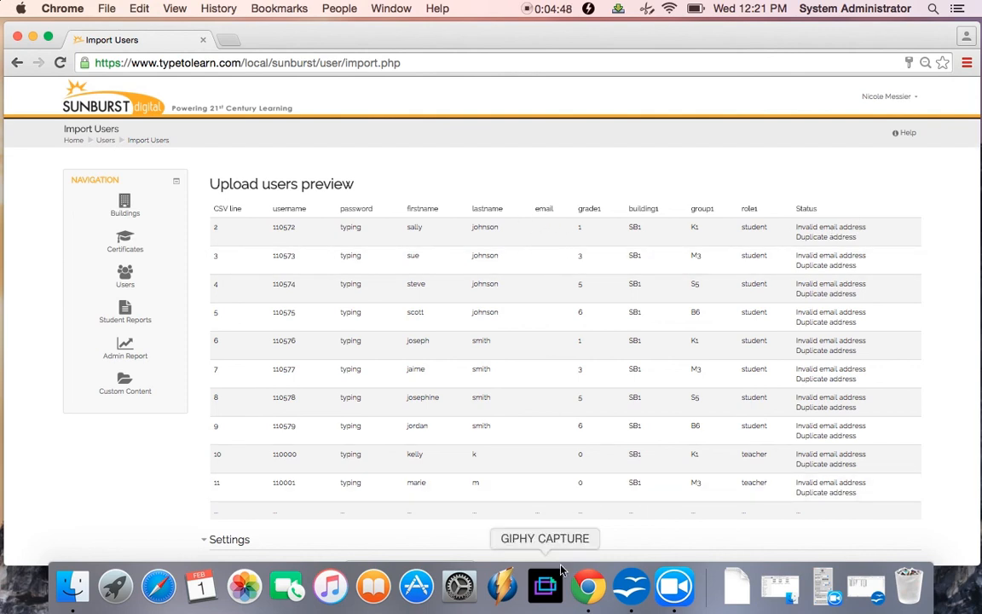
scroll(600, 549, "down", 4)
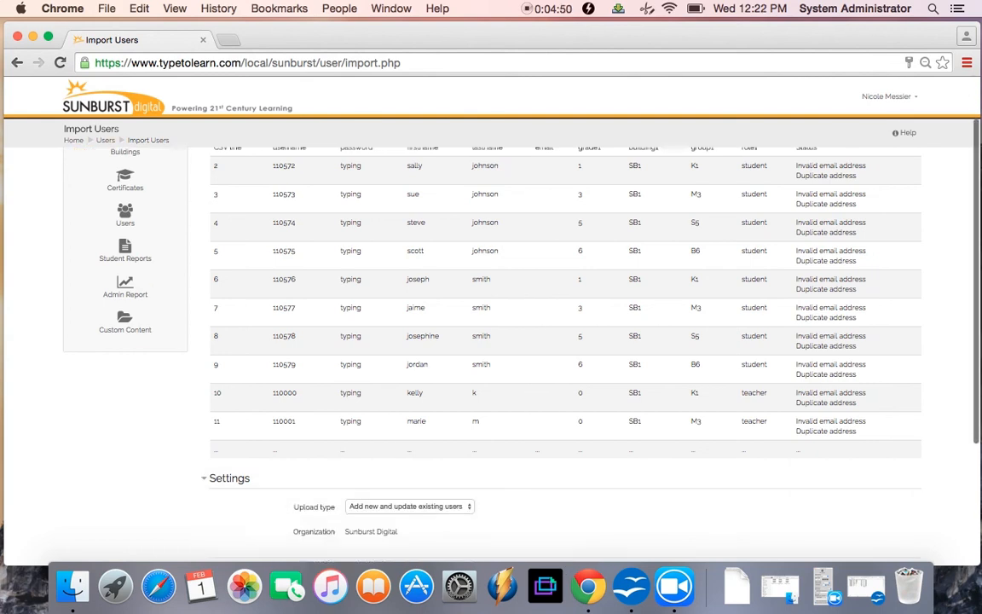
scroll(563, 341, "down", 2)
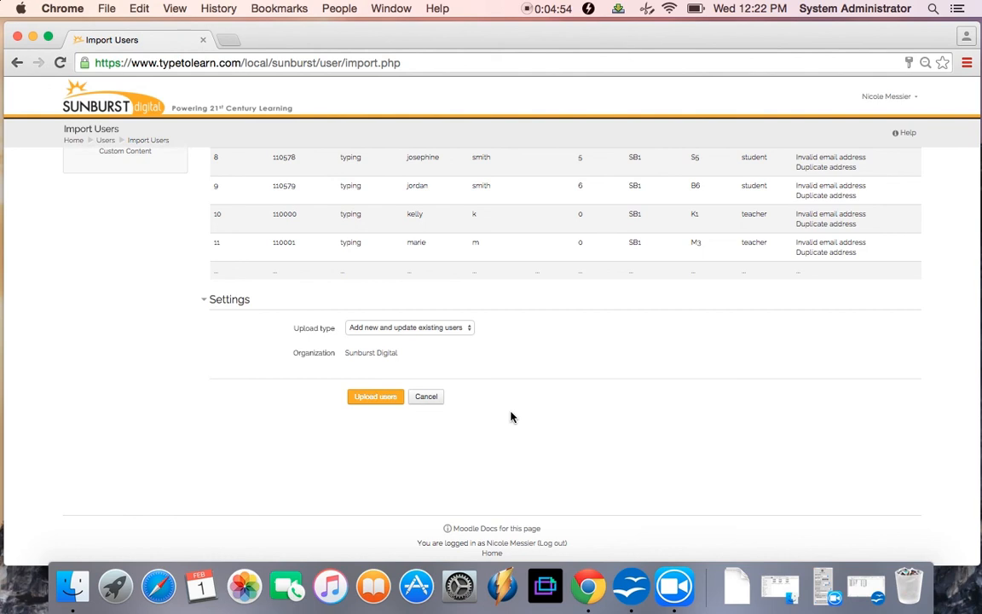
left_click(445, 332)
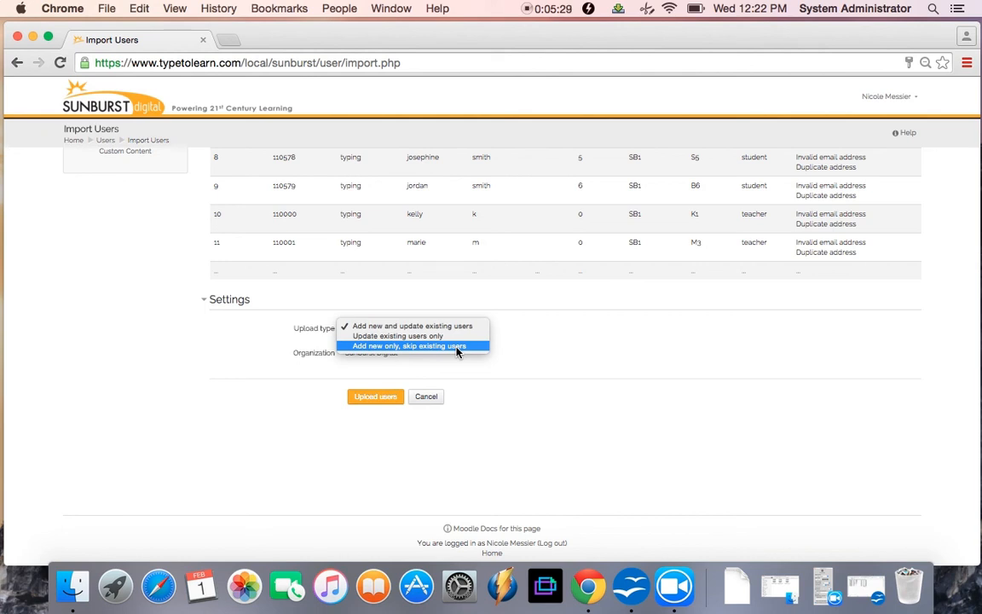
left_click(456, 328)
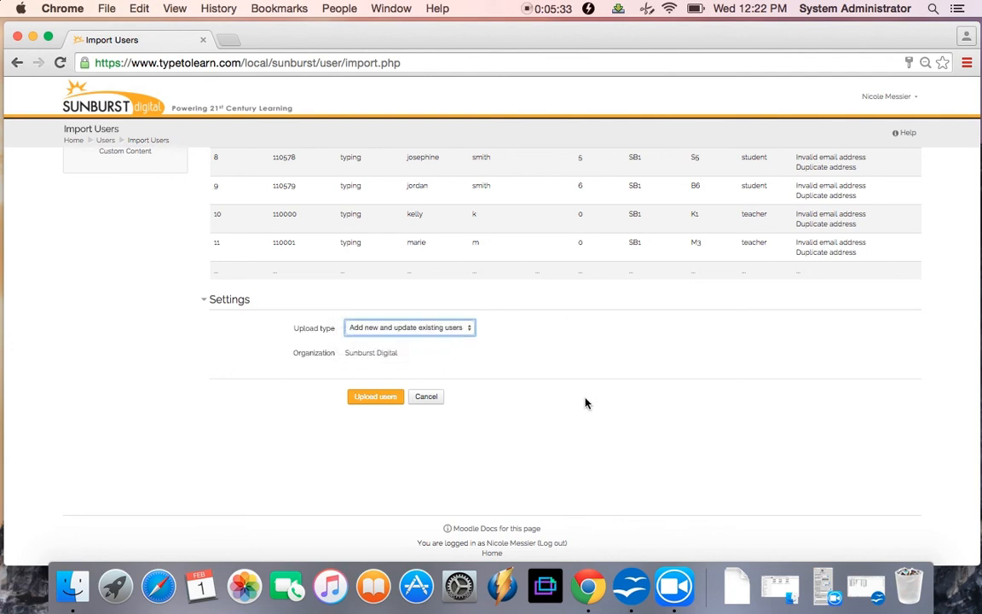
left_click(381, 397)
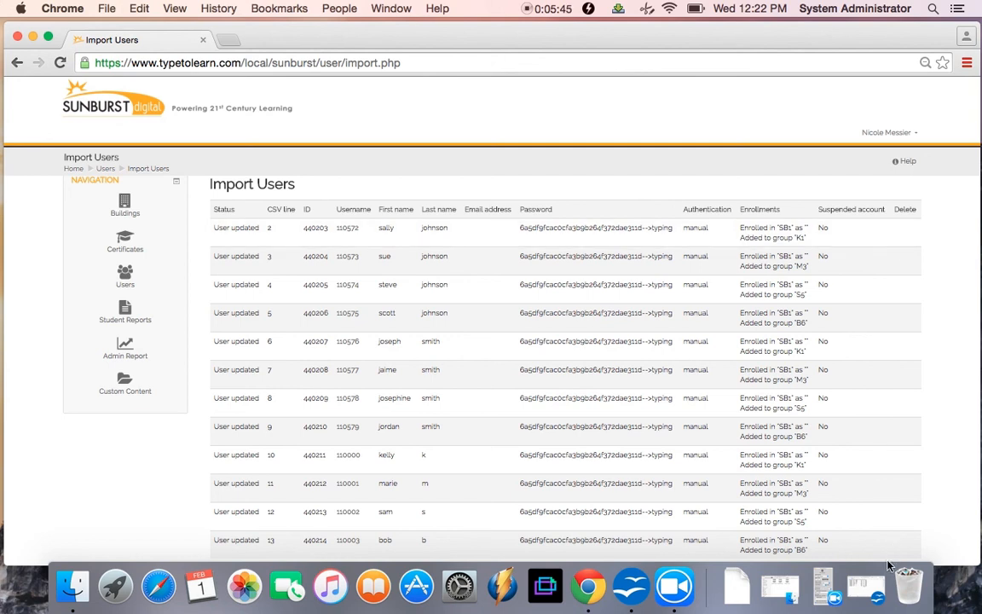
Review the import results through to the summary and continue to the users list
scroll(888, 546, "down", 4)
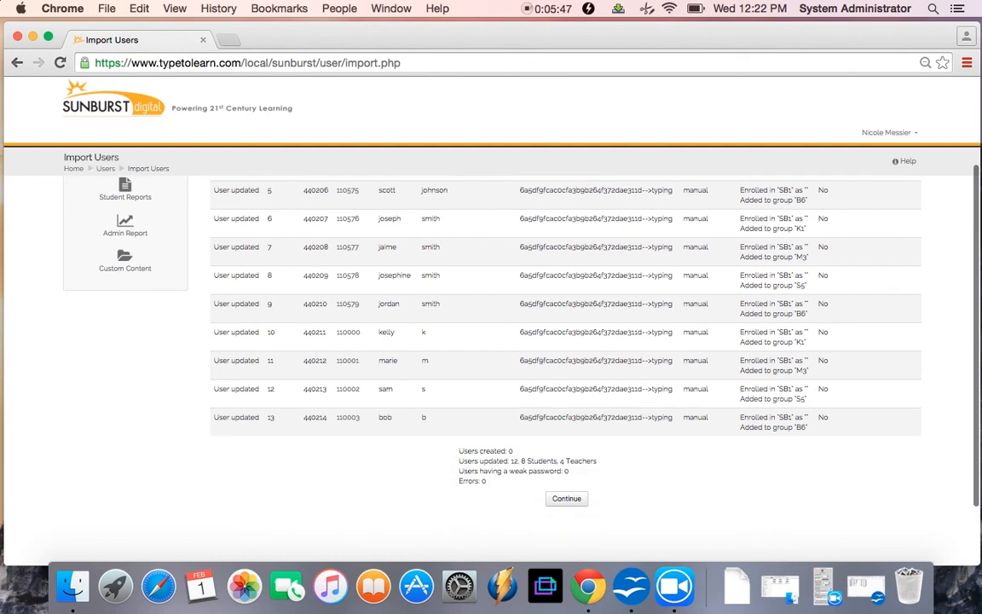
scroll(554, 341, "down", 3)
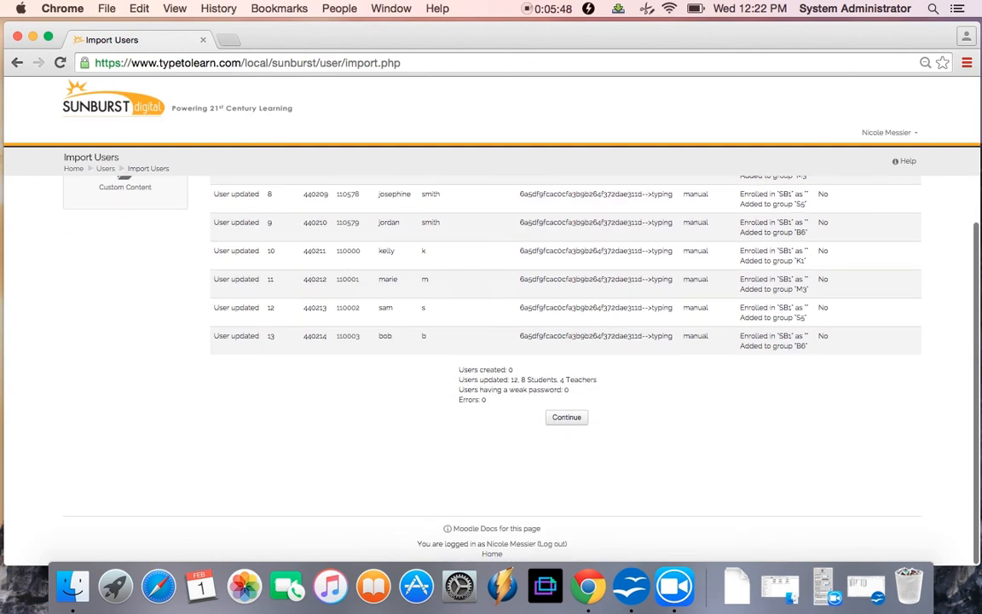
left_click(571, 424)
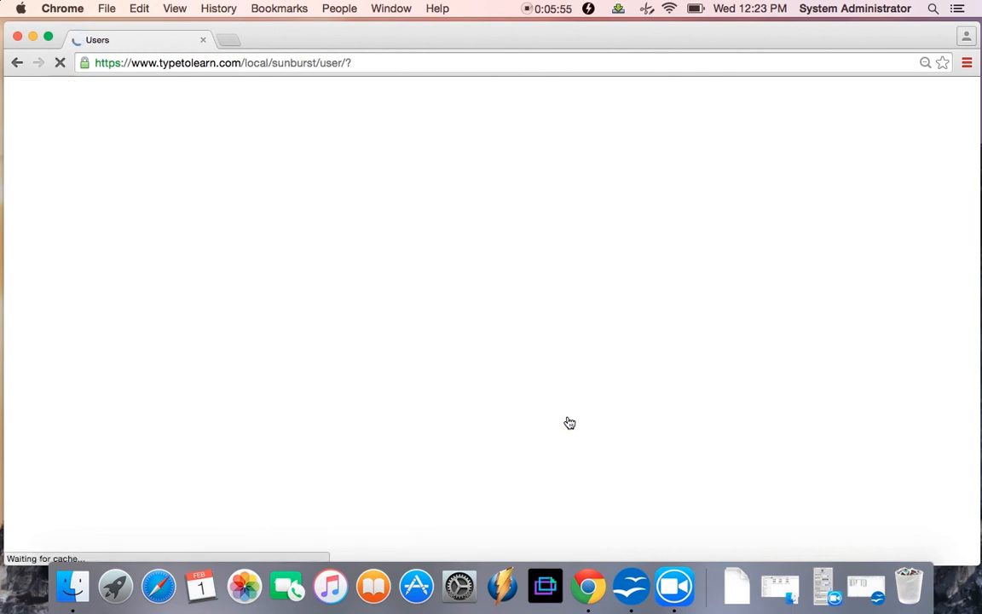